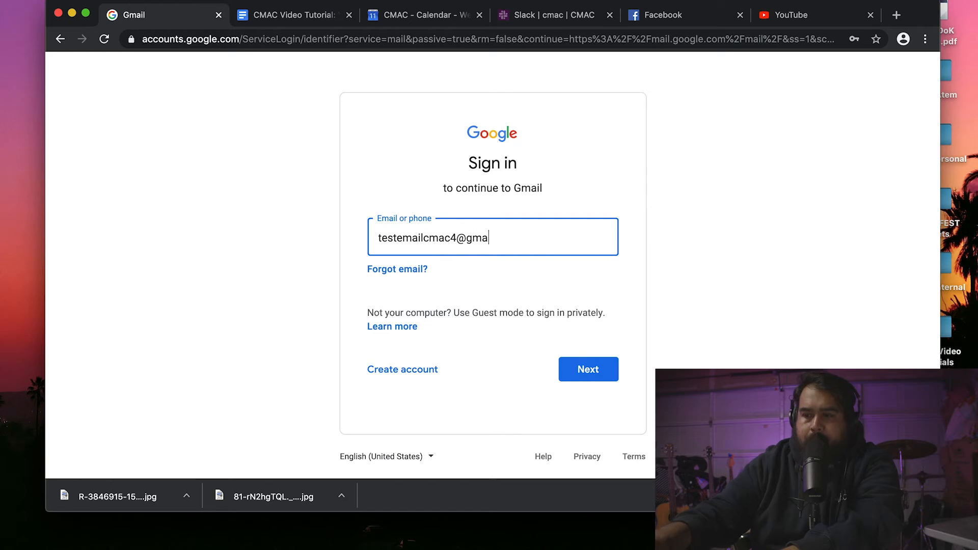
Try signing in with the entered Gmail address, then return to the email entry when it fails.
type("il.com")
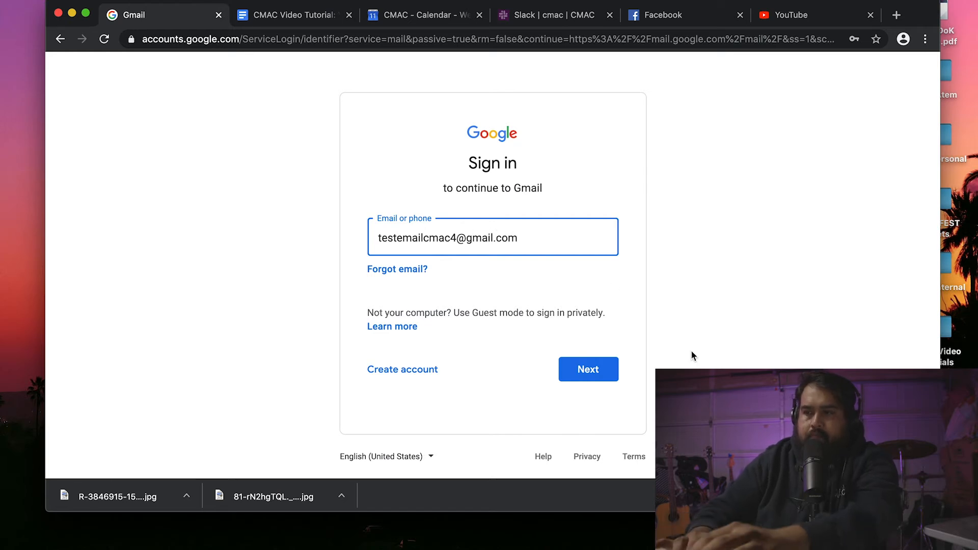
left_click(609, 372)
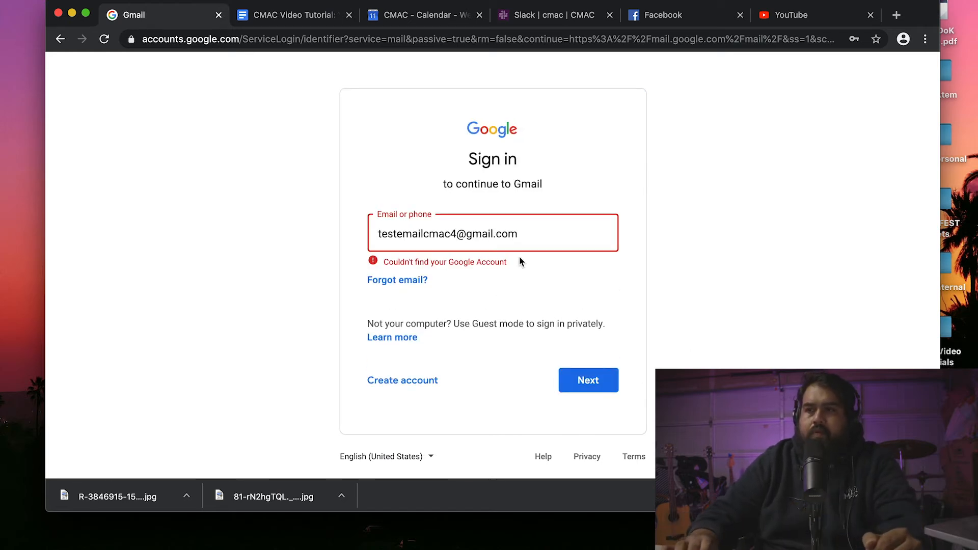
left_click(417, 233)
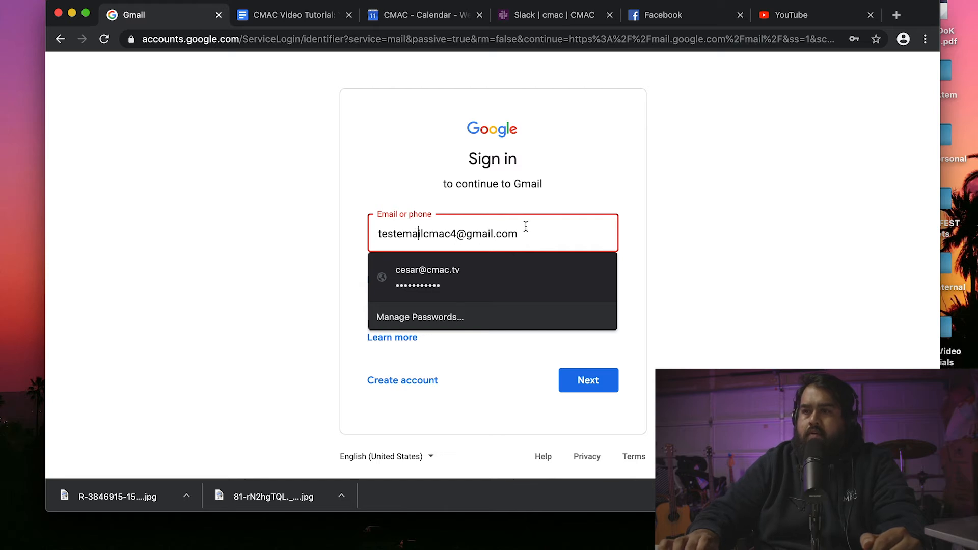
Start a personal Google account, filling in first name, last name and a new username.
left_click(416, 380)
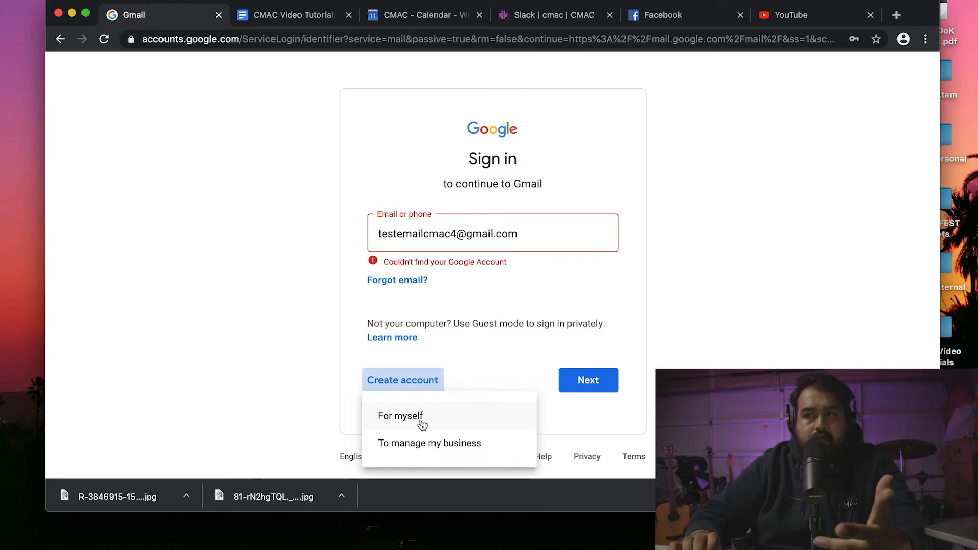
left_click(427, 416)
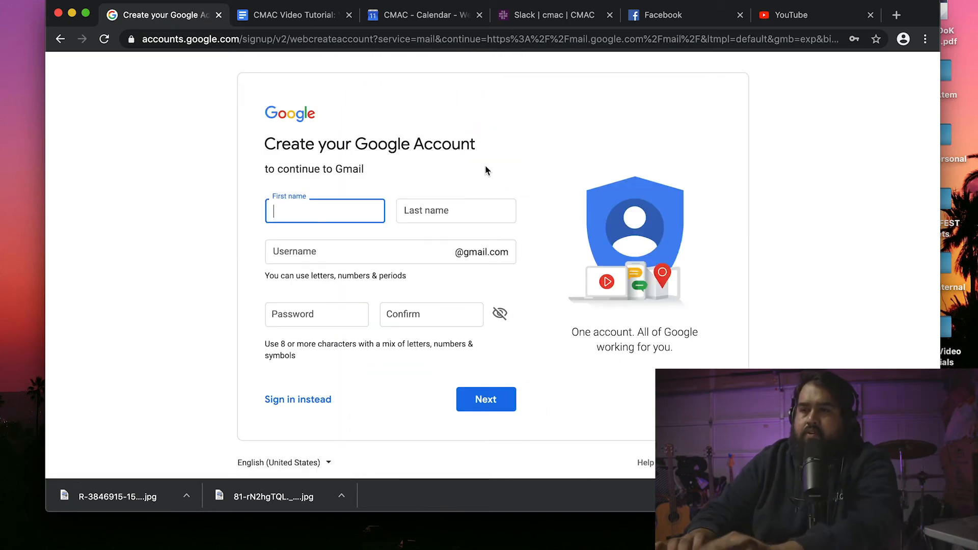
key("Tab")
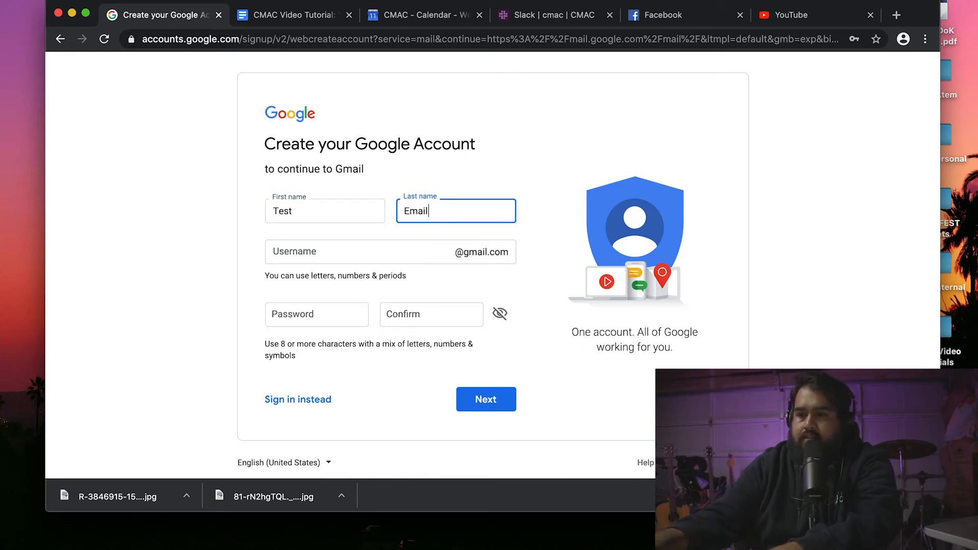
key("Tab")
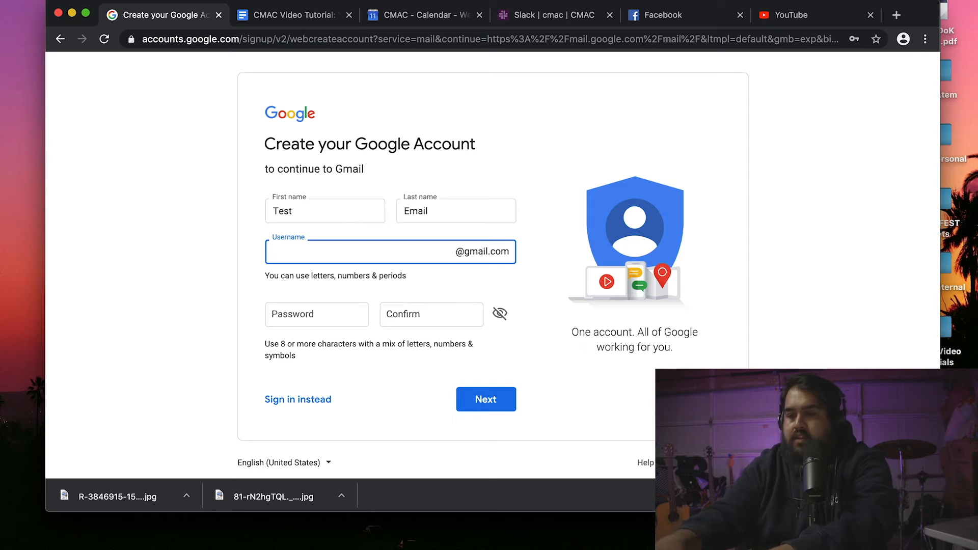
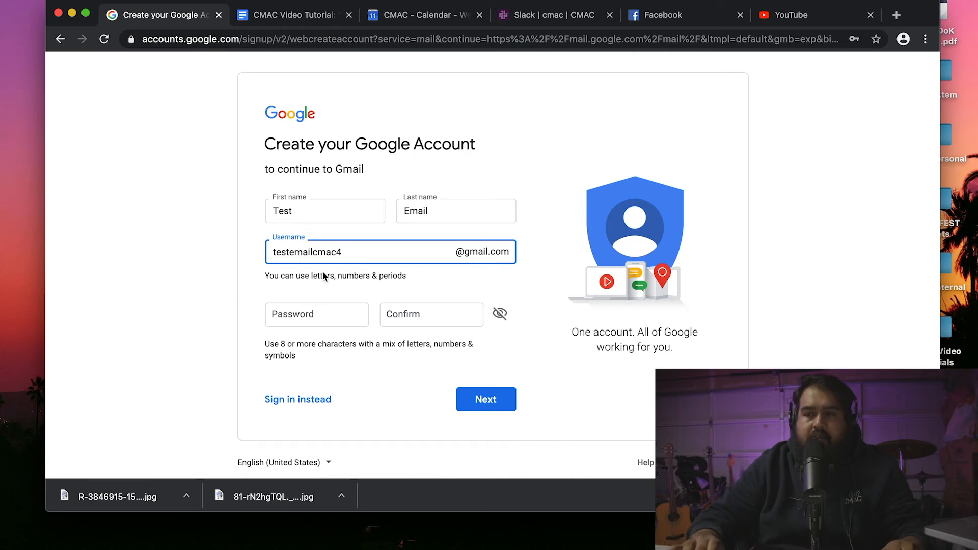
Enter and confirm a password for the new account, then submit the sign-up form.
left_click(285, 319)
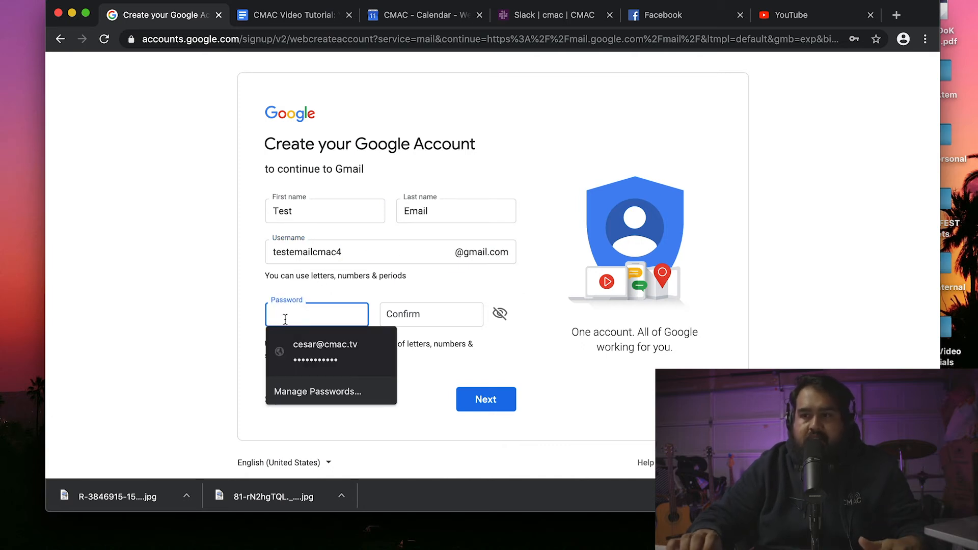
key("Tab")
left_click(313, 317)
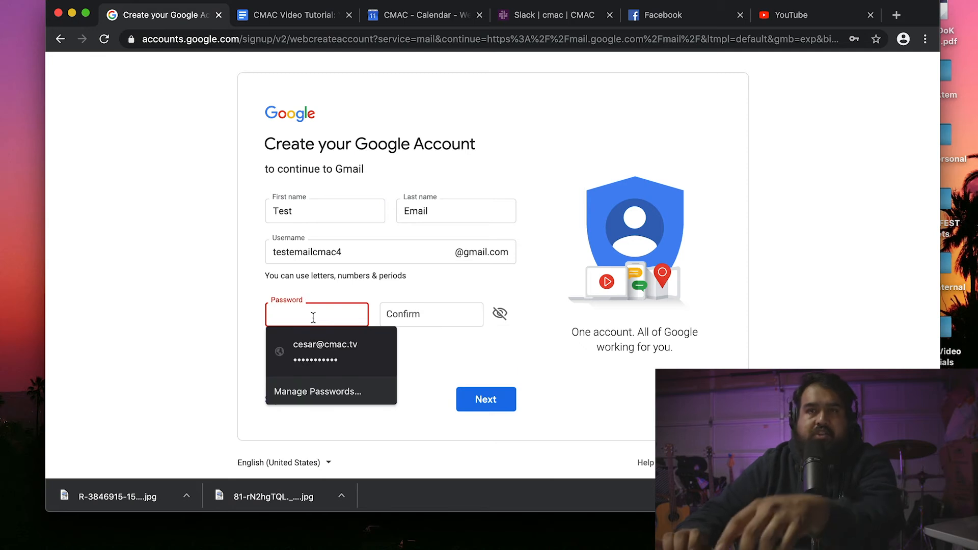
type("t")
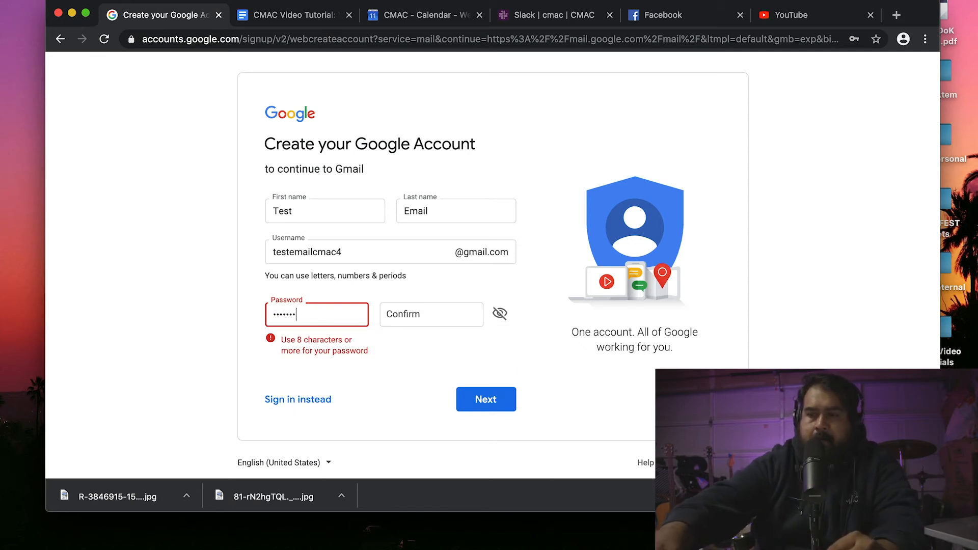
key("Tab")
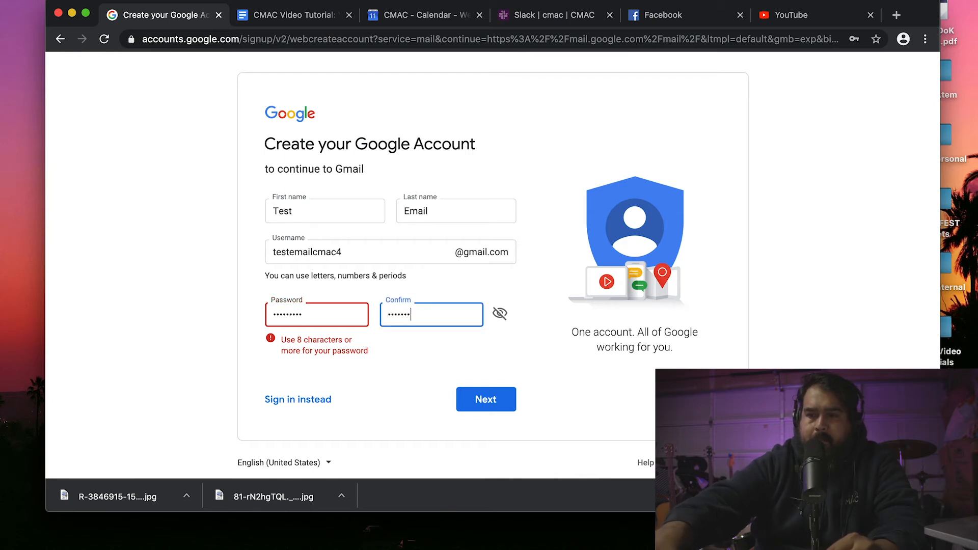
left_click(473, 399)
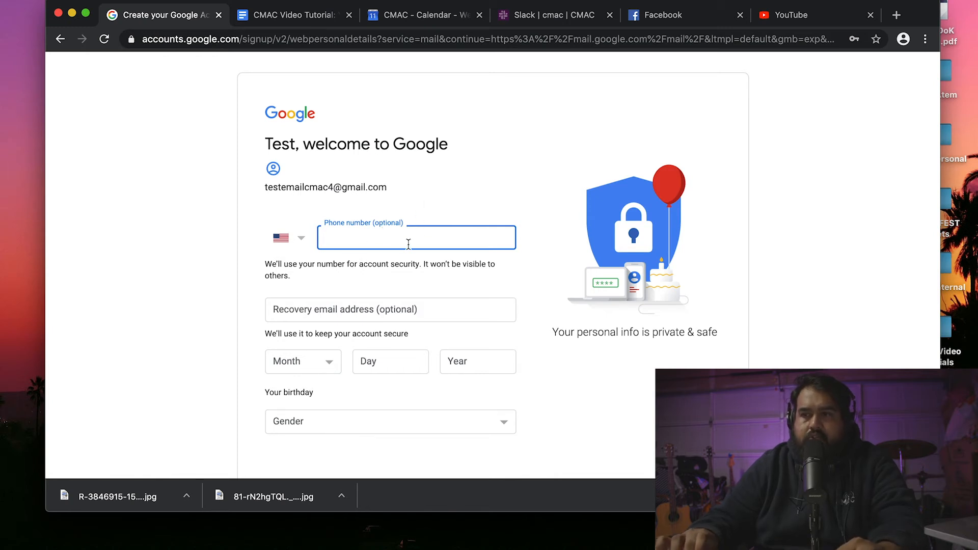
Fill in a January birthday with a birth year, set gender to Male, and submit.
left_click(331, 367)
left_click(296, 370)
left_click(391, 367)
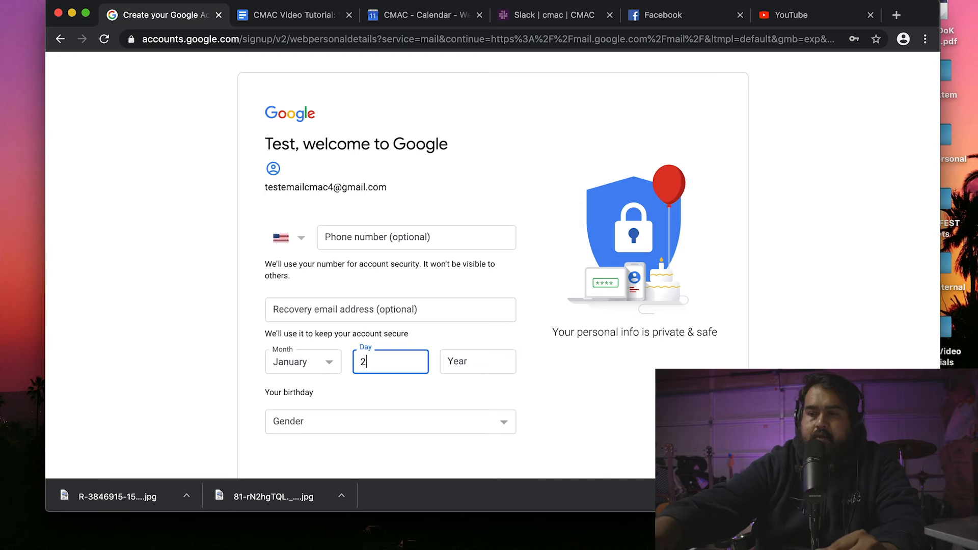
left_click(481, 365)
type("1986")
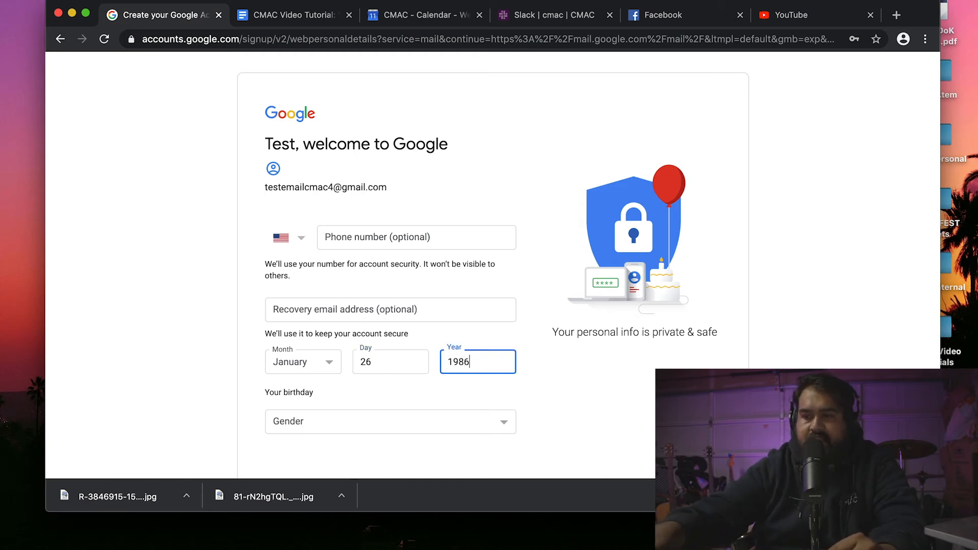
left_click(507, 423)
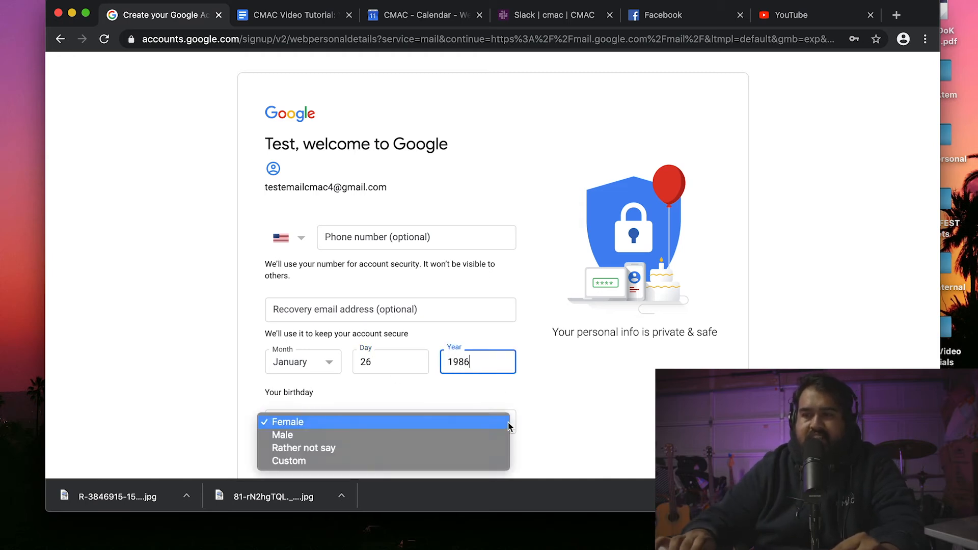
left_click(417, 437)
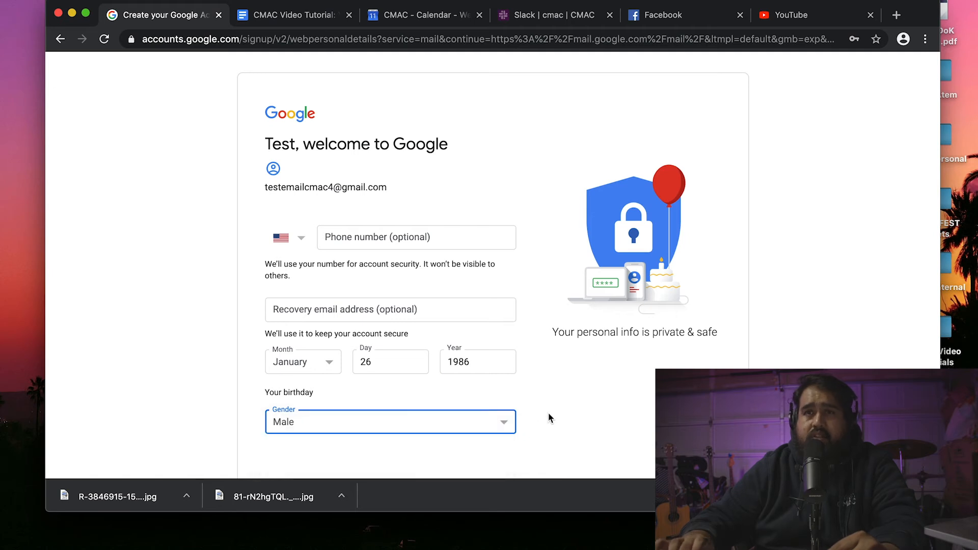
scroll(564, 387, "down", 3)
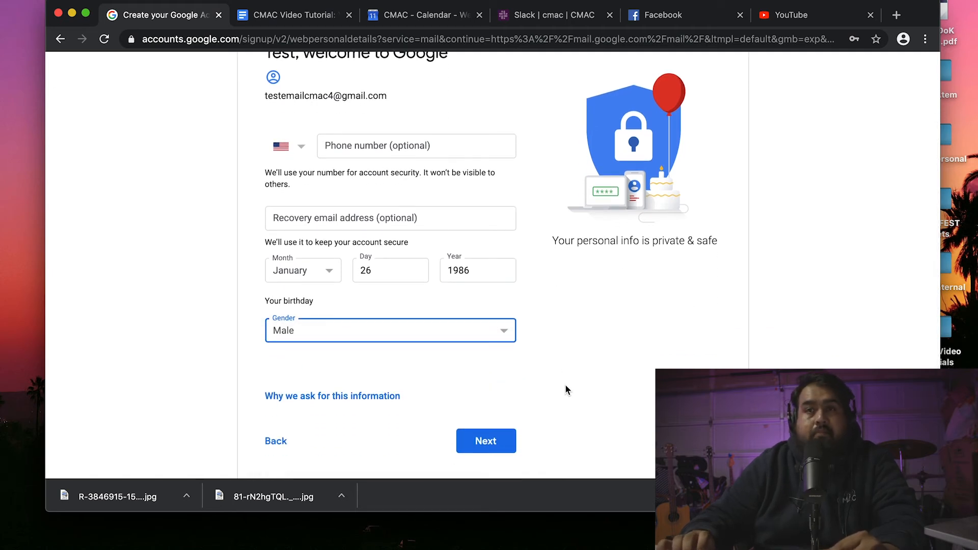
scroll(483, 371, "down", 1)
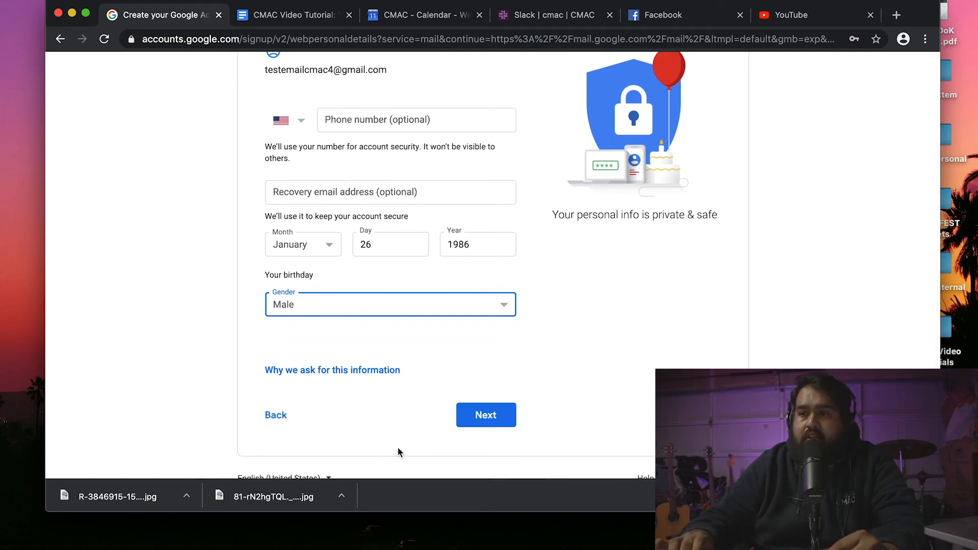
left_click(459, 419)
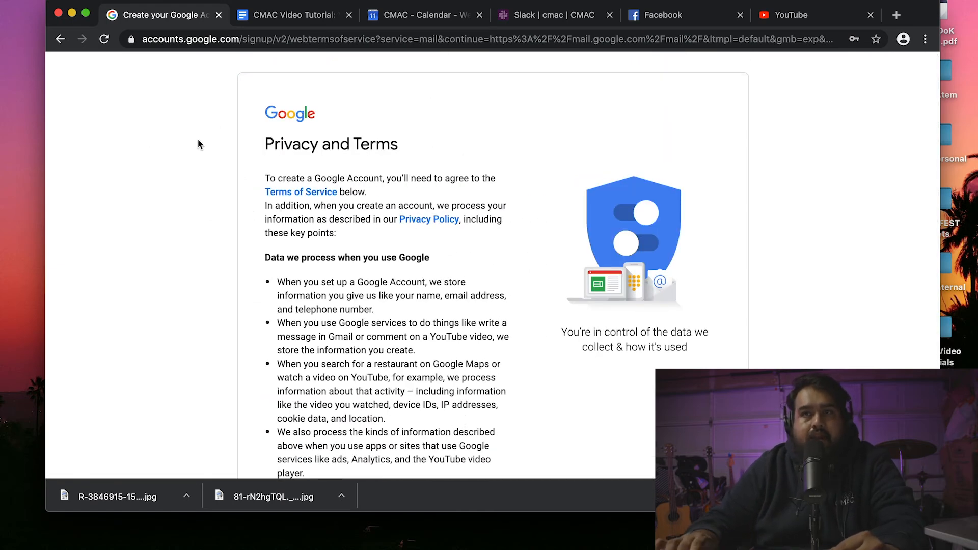
Accept Google's Privacy and Terms to create the account.
scroll(473, 226, "down", 2)
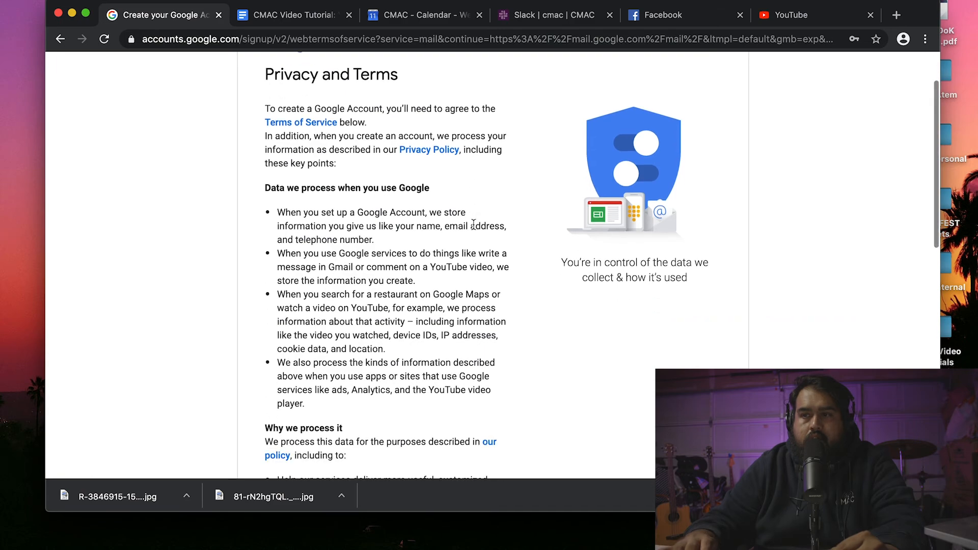
scroll(493, 247, "down", 12)
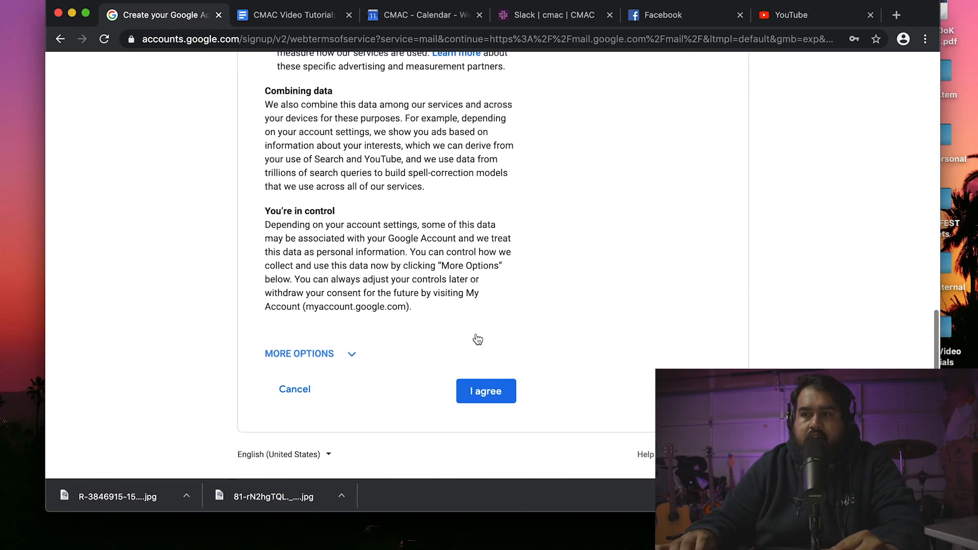
left_click(471, 394)
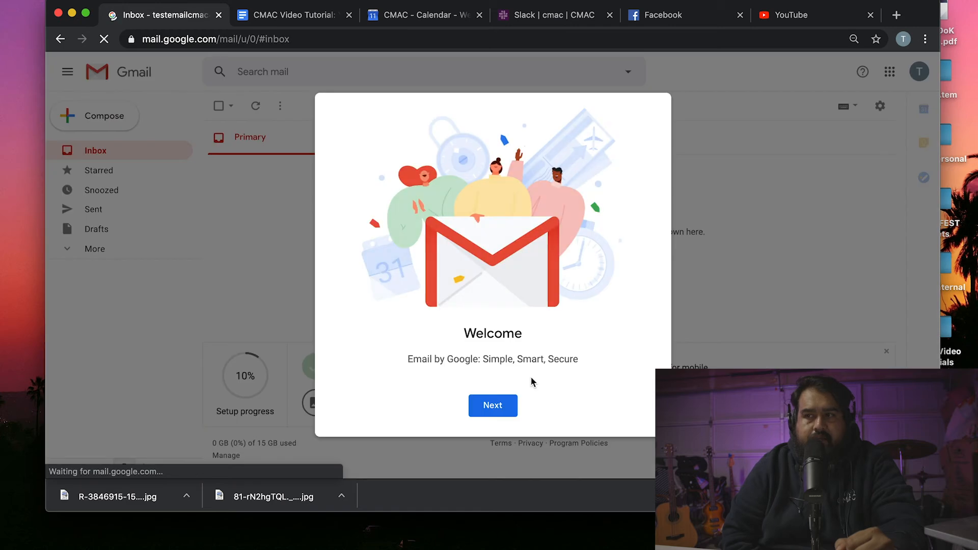
Finish Gmail's welcome setup with the Default view, then open YouTube's account menu.
left_click(507, 405)
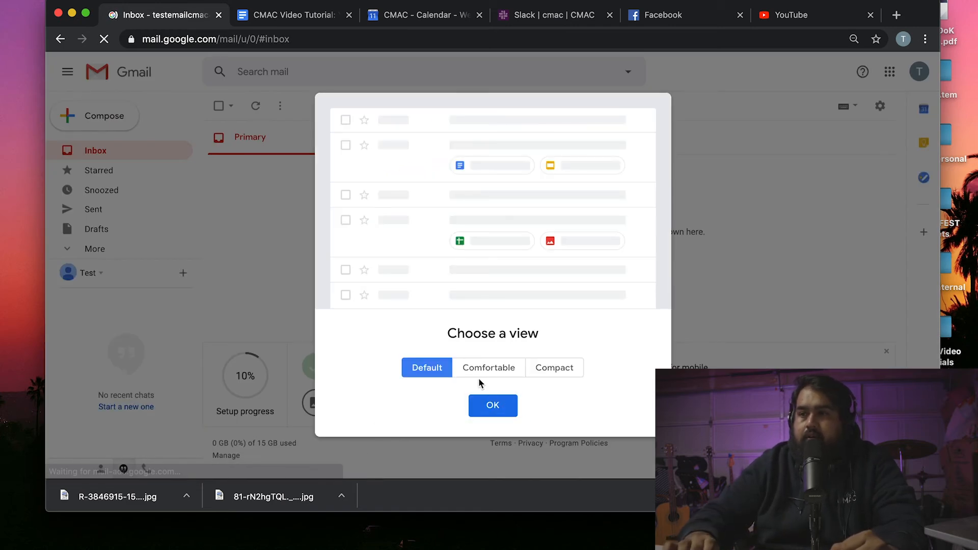
left_click(493, 406)
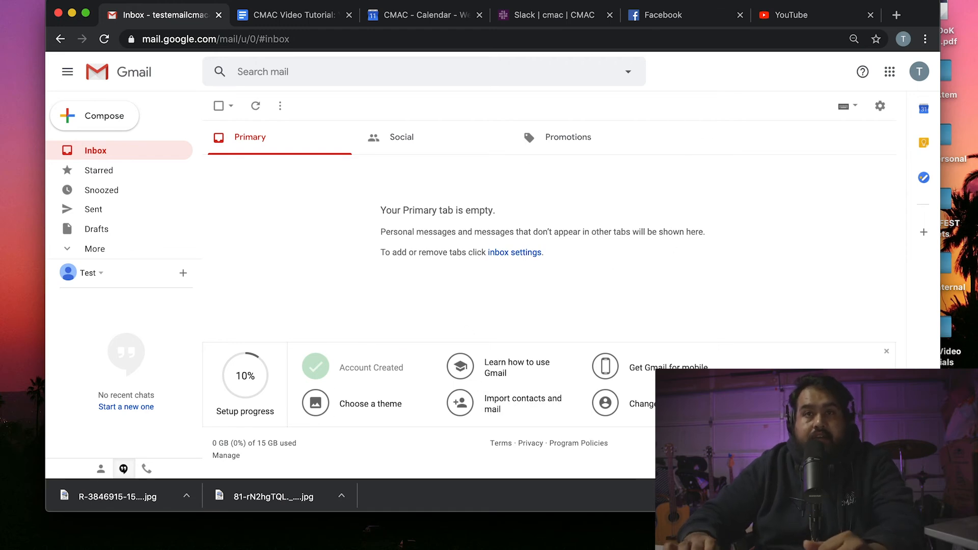
left_click(798, 16)
left_click(909, 72)
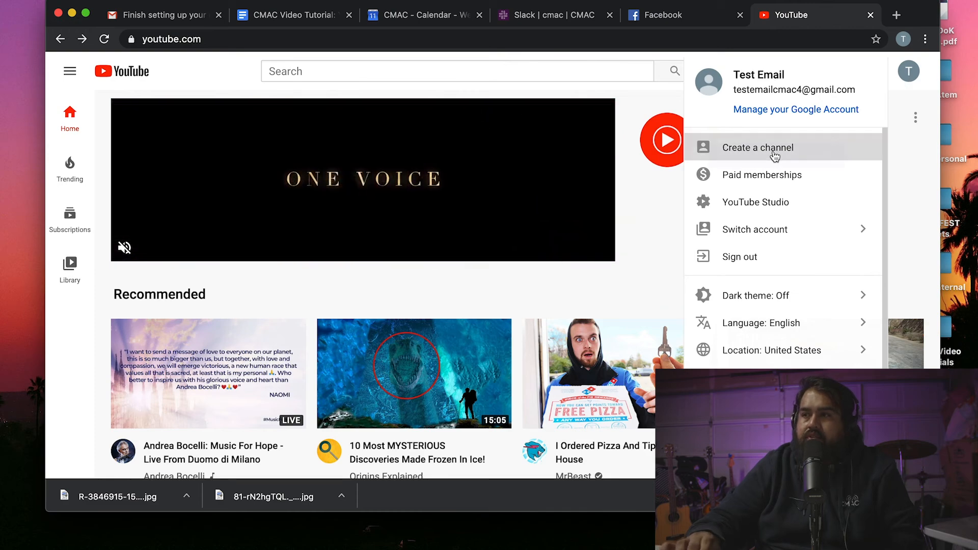
Create a YouTube channel under the custom name 'Test CMAC', ticking the acknowledgement box.
left_click(775, 148)
left_click(484, 386)
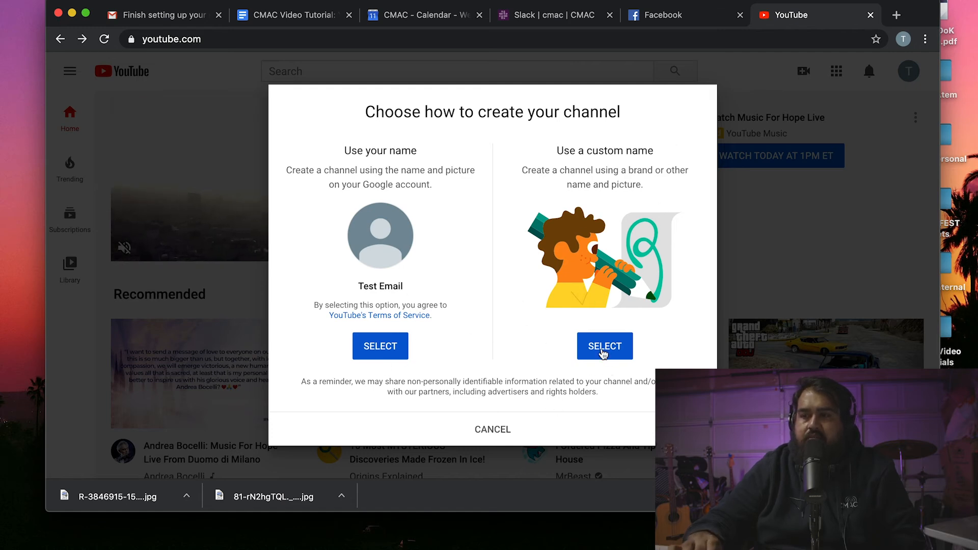
left_click(603, 354)
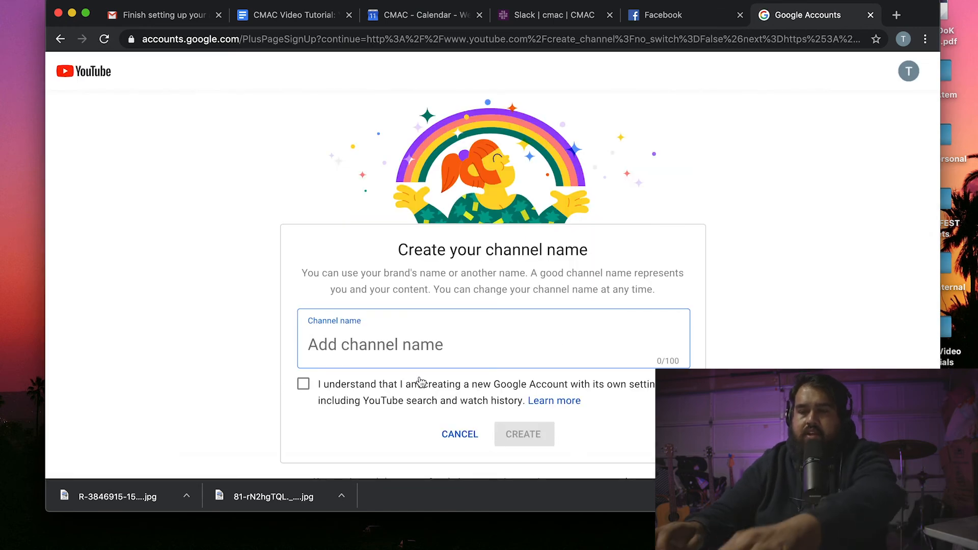
type("Test ")
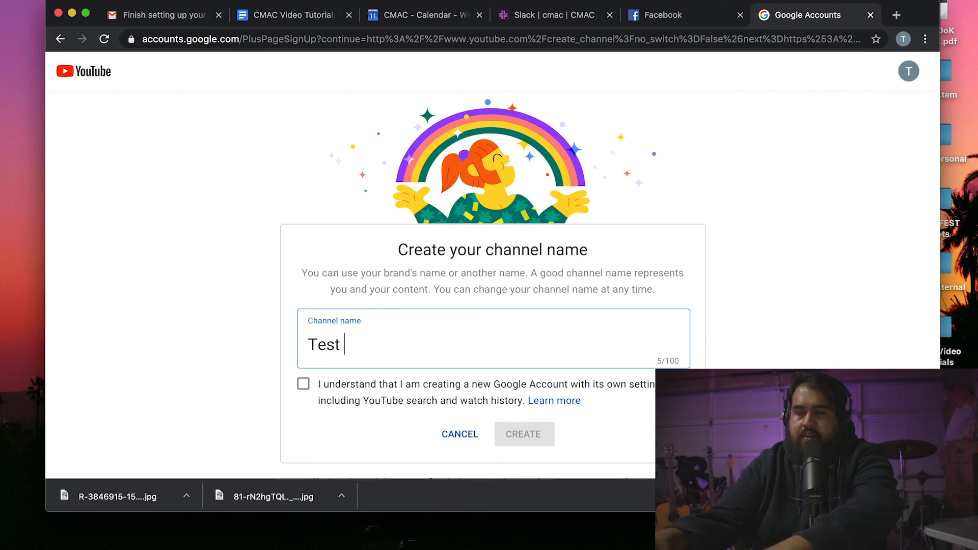
type("CMAC")
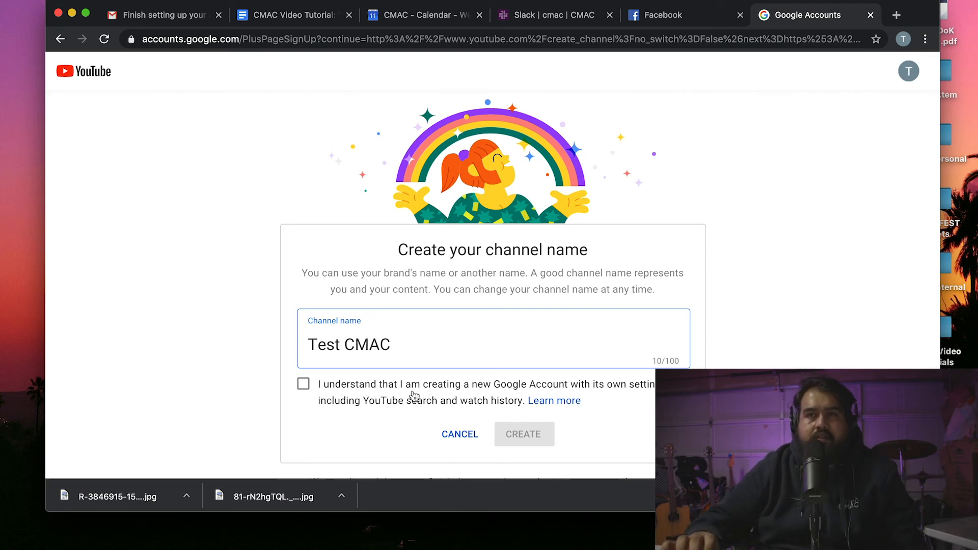
left_click(305, 386)
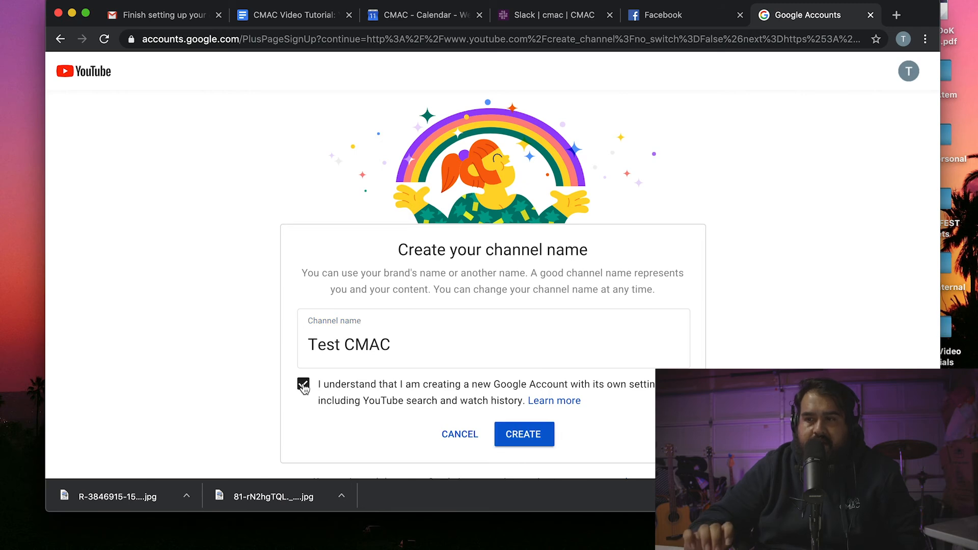
left_click(527, 436)
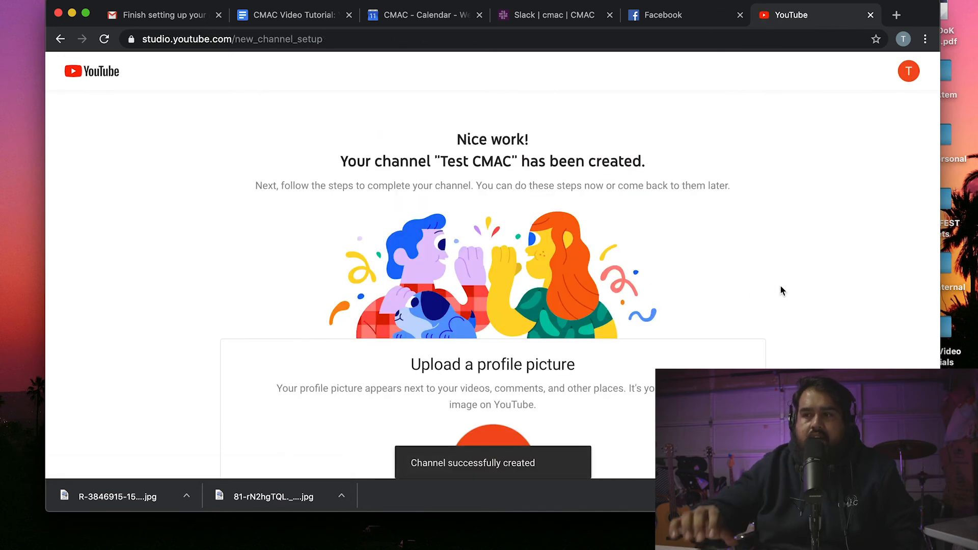
Upload 'Screen Shot 2020-03-25 at 12.07.54 PM' from Desktop as the channel's profile picture.
scroll(603, 271, "down", 4)
scroll(603, 274, "down", 1)
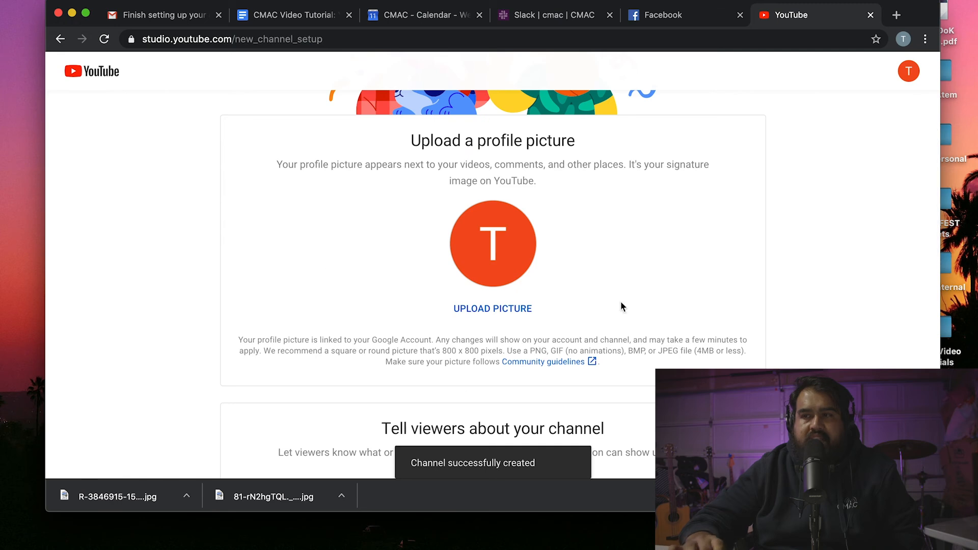
left_click(493, 257)
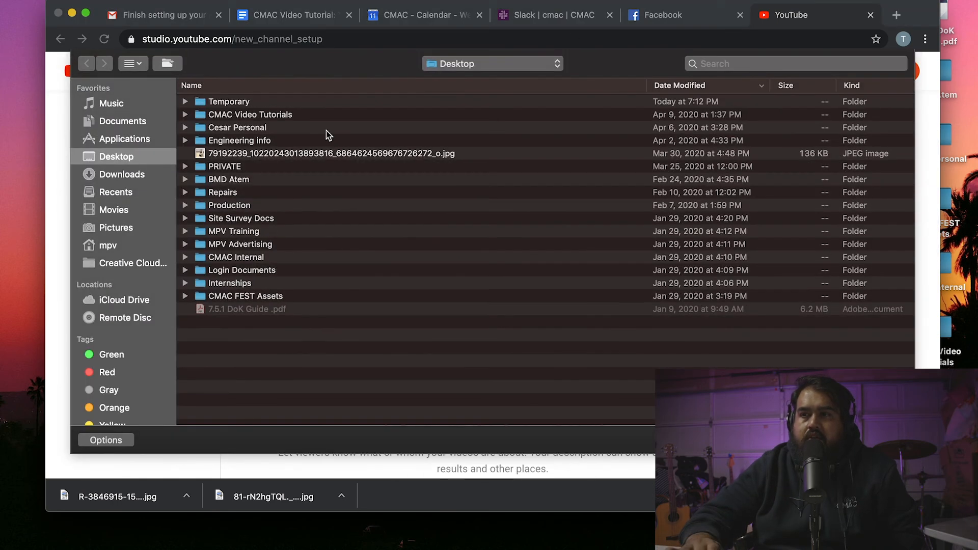
left_click(186, 126)
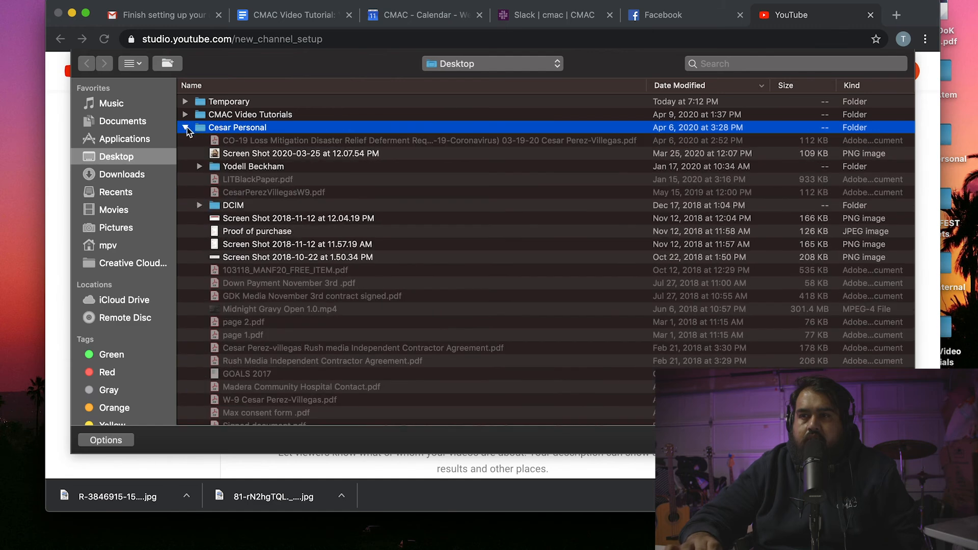
left_click(249, 166)
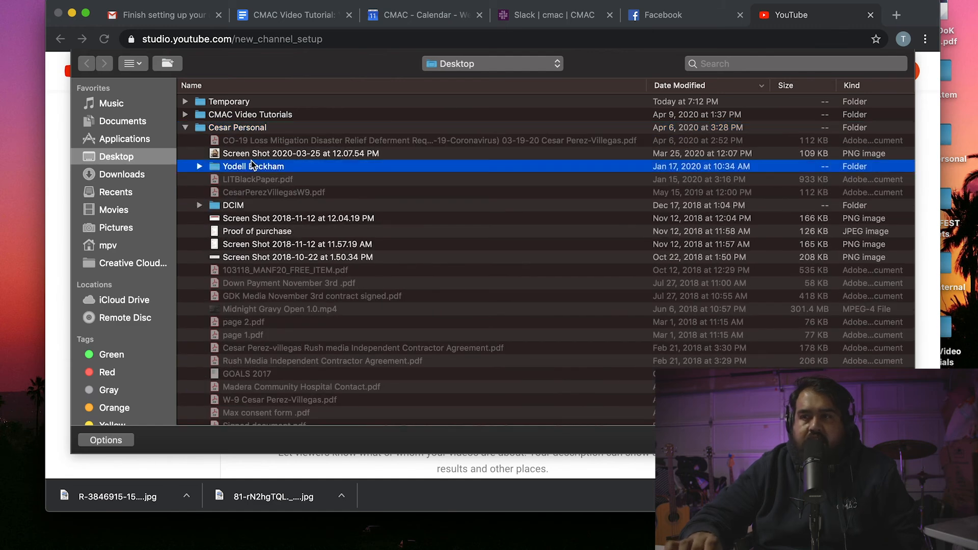
left_click(281, 153)
key("Return")
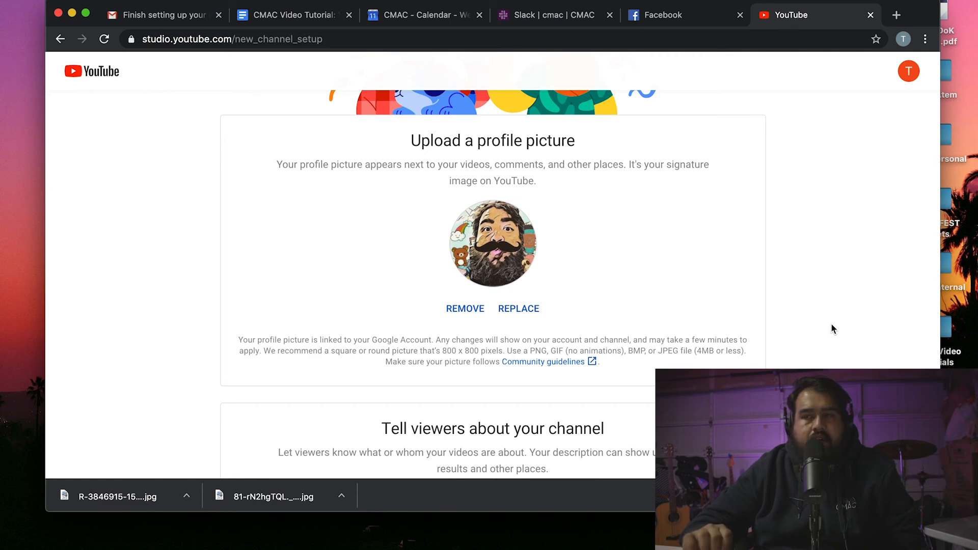
Review the channel setup page, clicking into the channel description field.
scroll(642, 254, "down", 3)
scroll(640, 253, "down", 6)
scroll(640, 253, "up", 4)
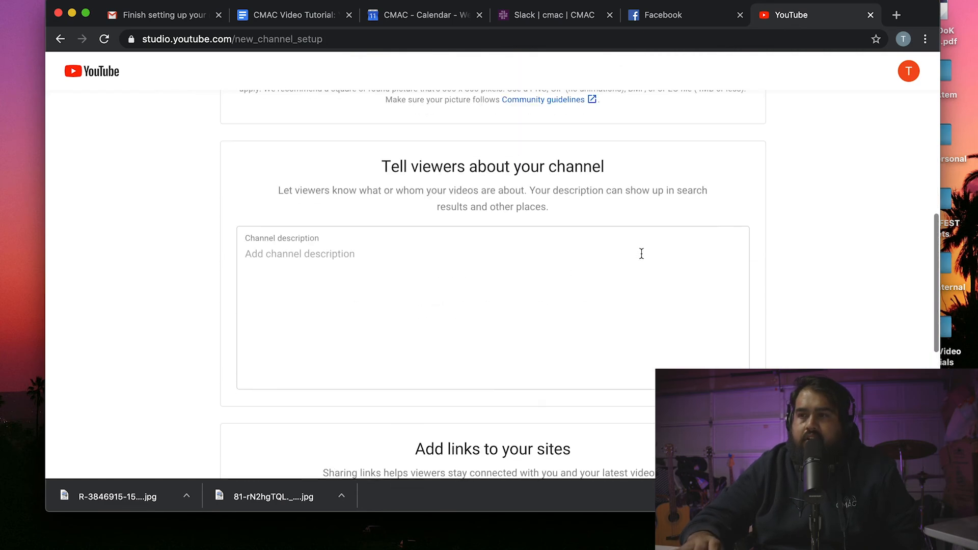
left_click(350, 253)
scroll(349, 254, "down", 5)
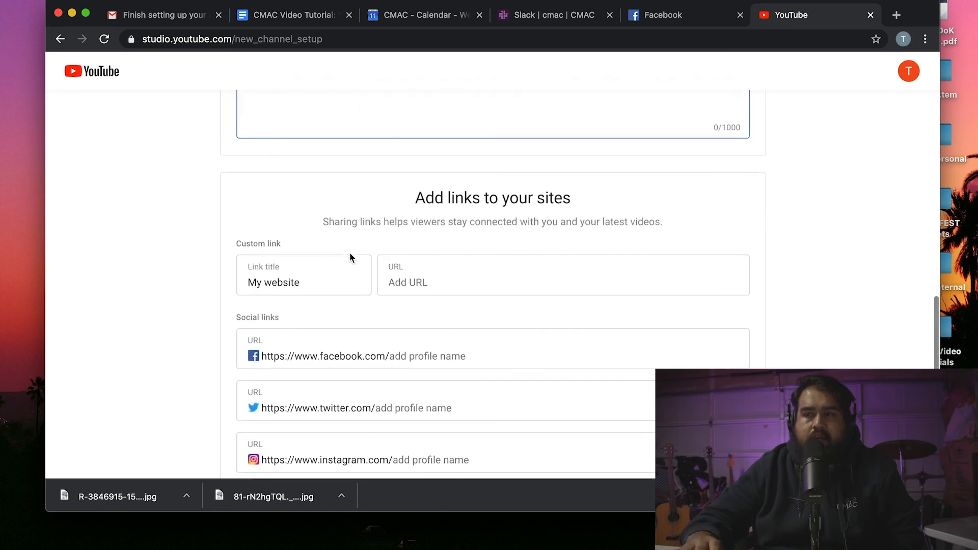
scroll(357, 239, "down", 3)
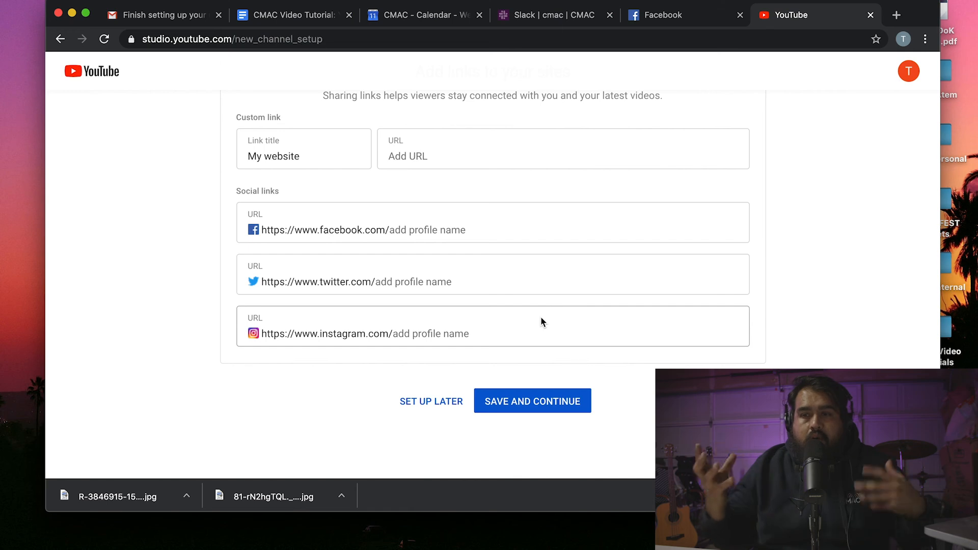
scroll(520, 199, "up", 10)
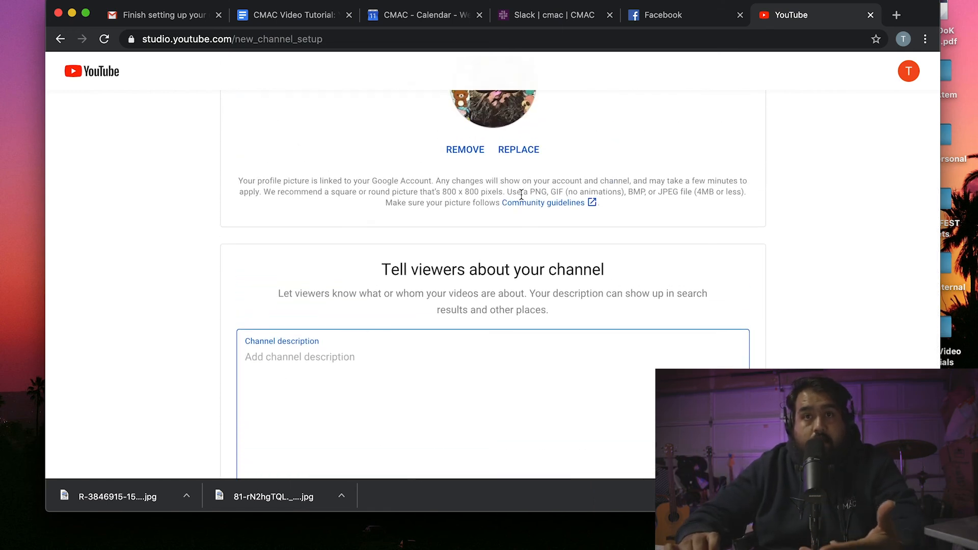
scroll(521, 194, "up", 5)
scroll(521, 194, "up", 3)
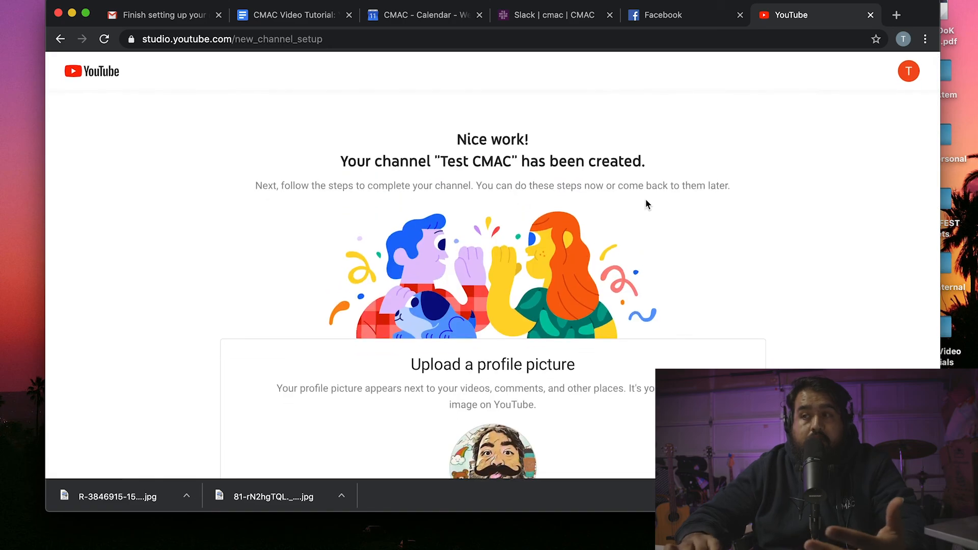